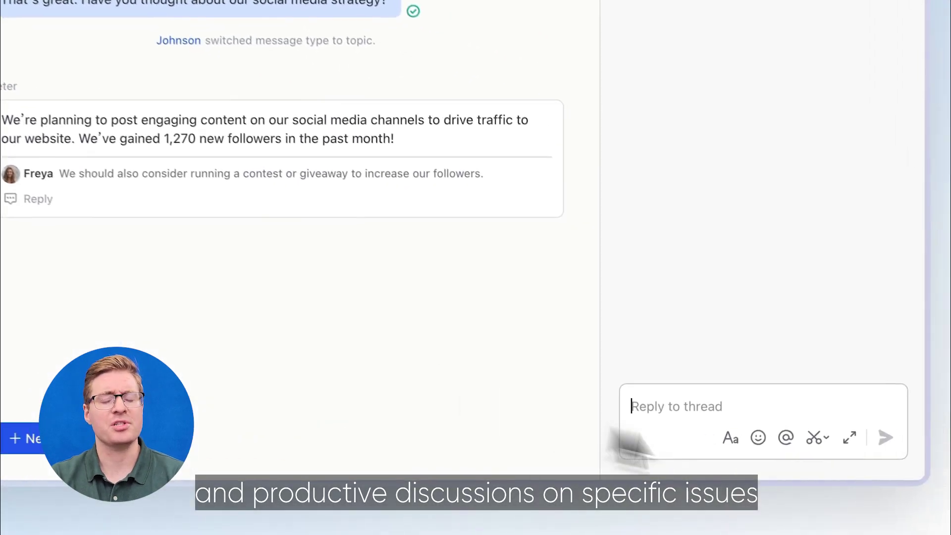
# - Send the reply about using the prize as an incentive into the social media topic thread
pyautogui.click(856, 437)
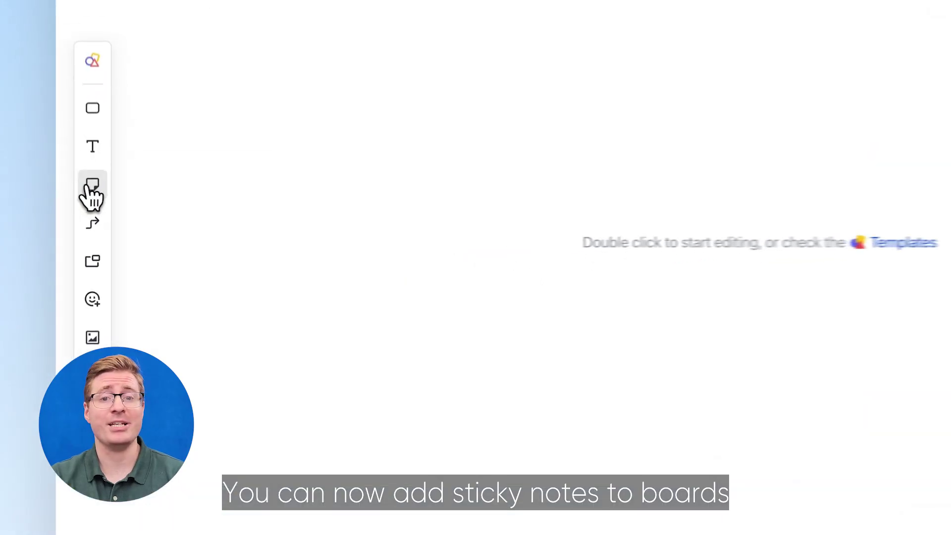
# - Add a 'SMART Goals' sticky note to the board and bring up the More Shapes library
pyautogui.moveTo(147, 30); pyautogui.dragTo(565, 420)
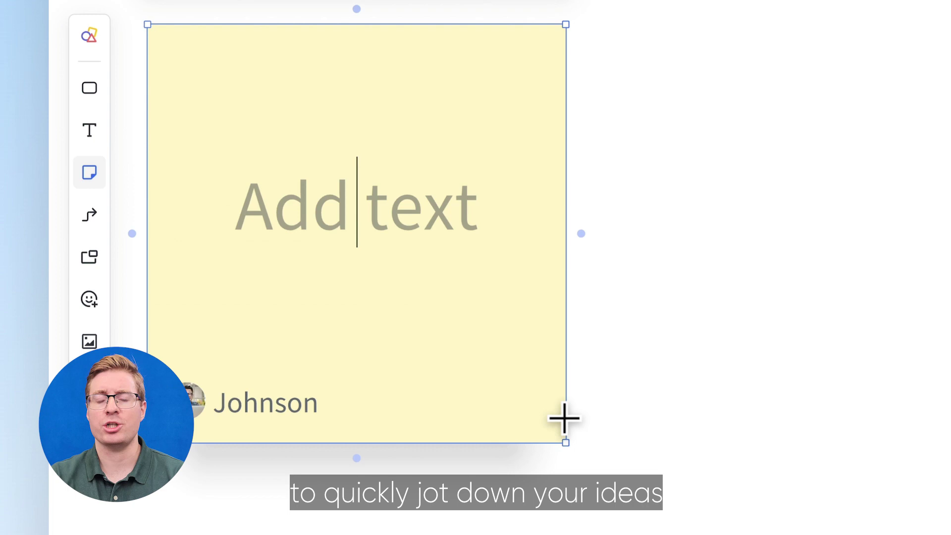
pyautogui.write('Goa')
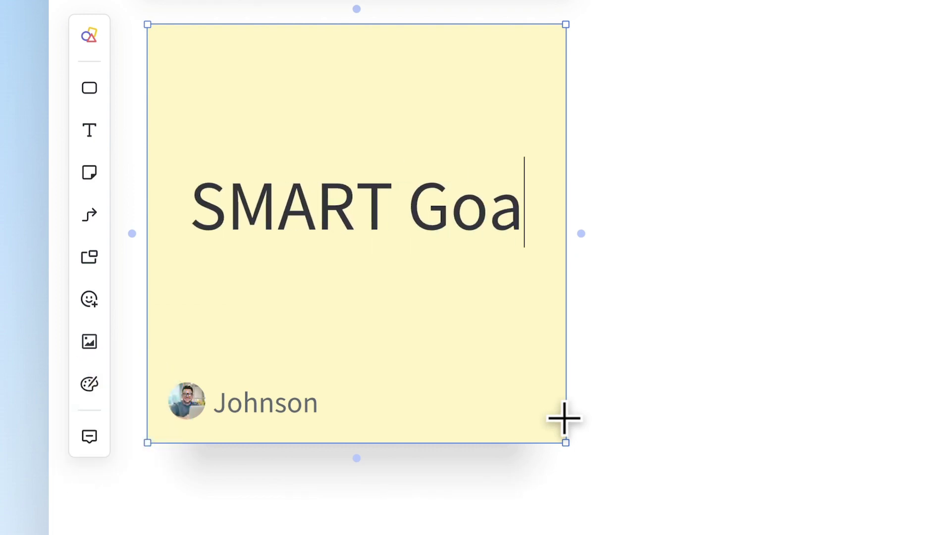
pyautogui.write('ls')
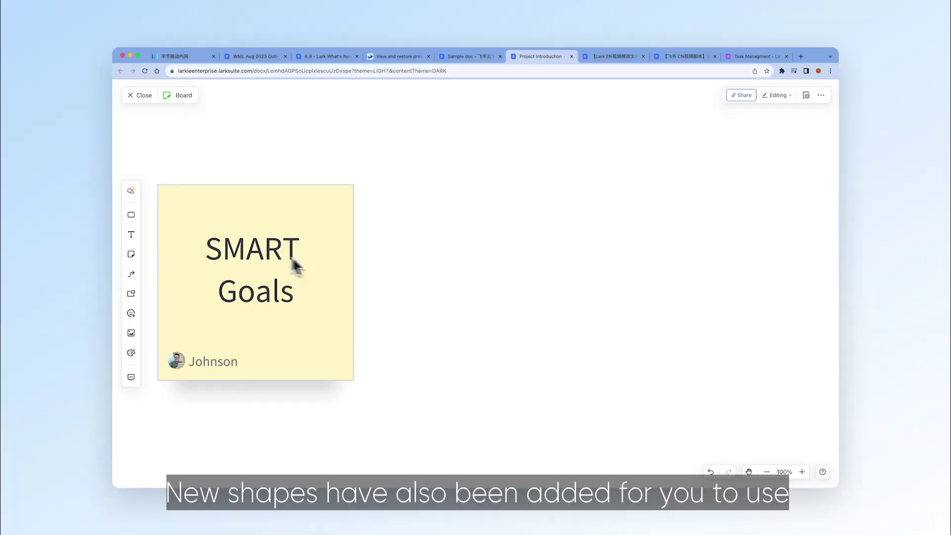
pyautogui.click(131, 215)
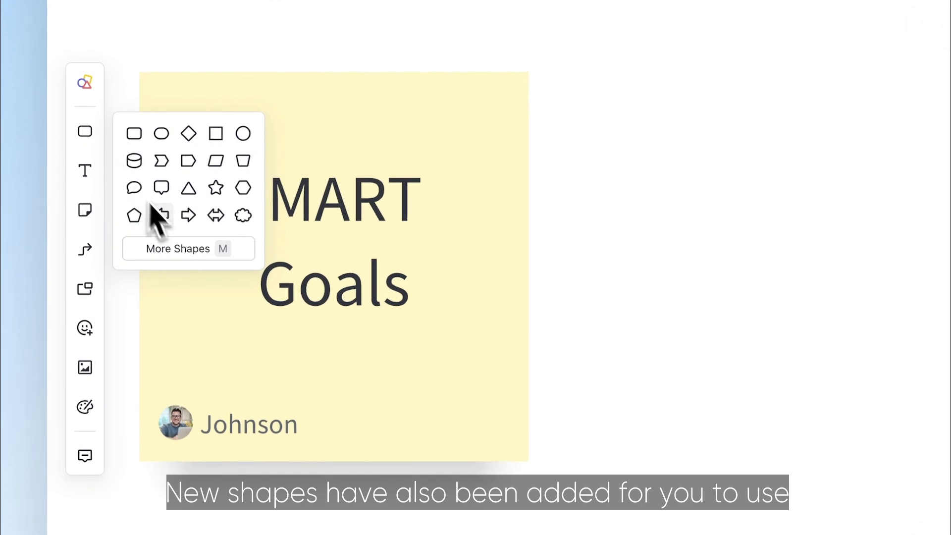
pyautogui.click(178, 248)
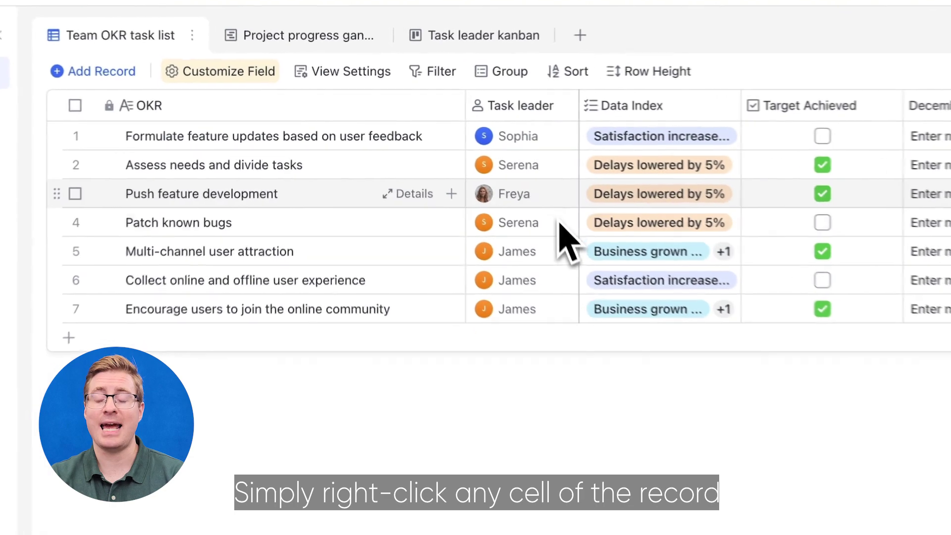
# - Show the edit history of the 'Push feature development' record via View Record History
pyautogui.click(413, 159)
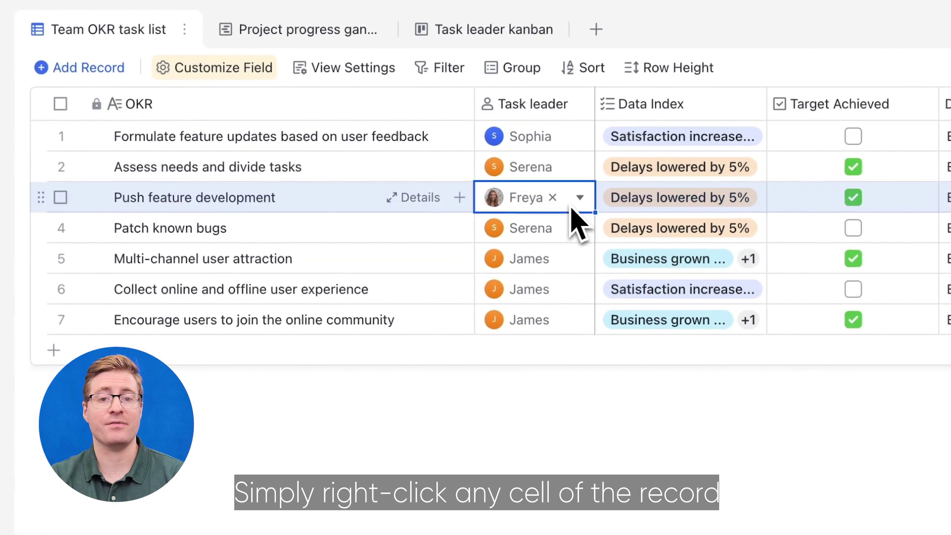
pyautogui.rightClick(578, 208)
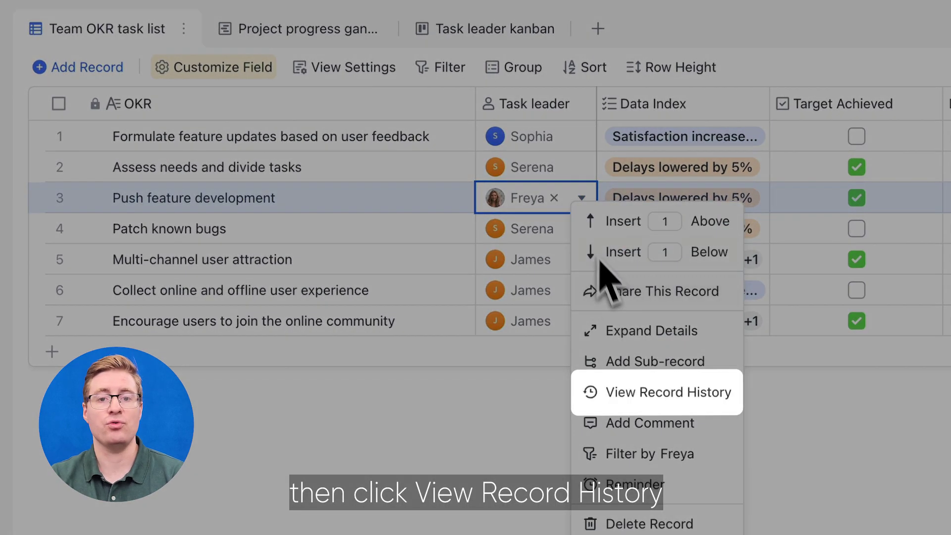
pyautogui.click(654, 401)
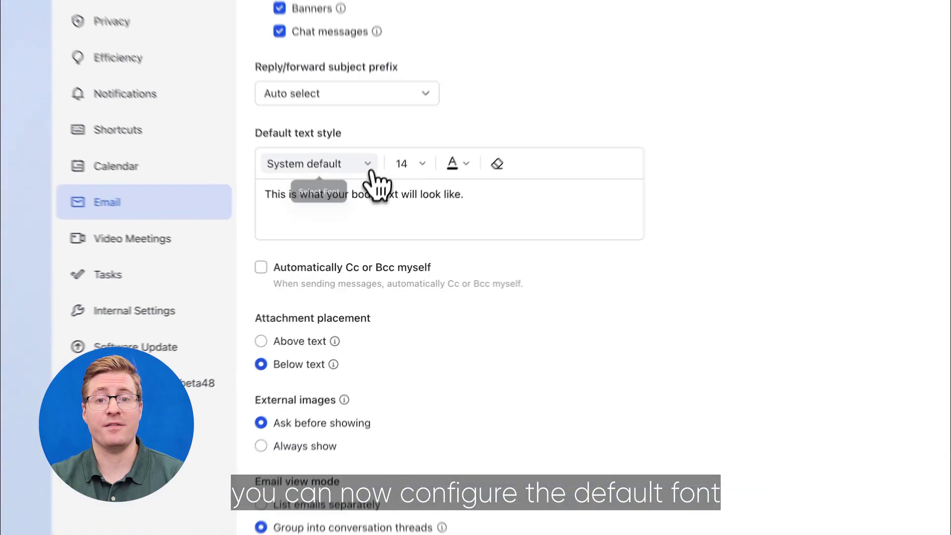
# - Choose Times New Roman as the default email font, briefly checking the text colour palette
pyautogui.click(368, 164)
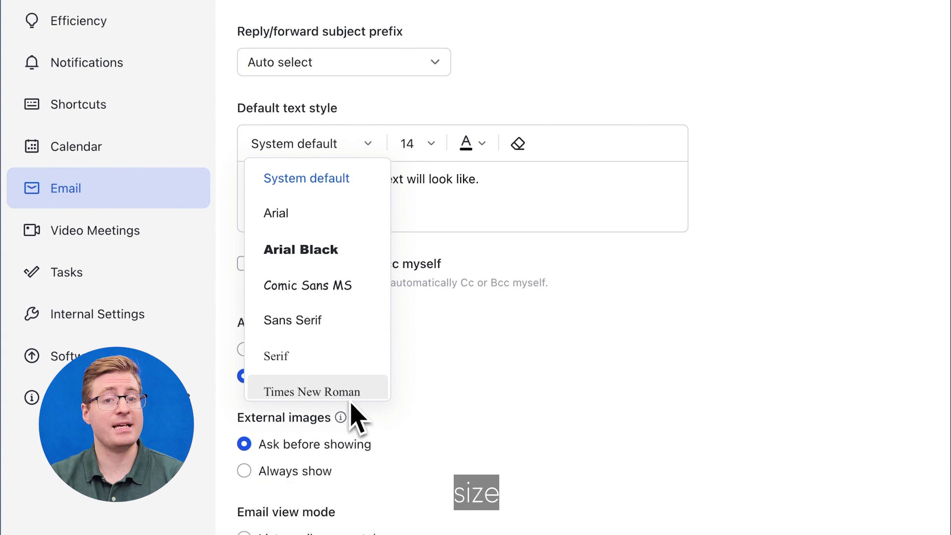
pyautogui.click(312, 391)
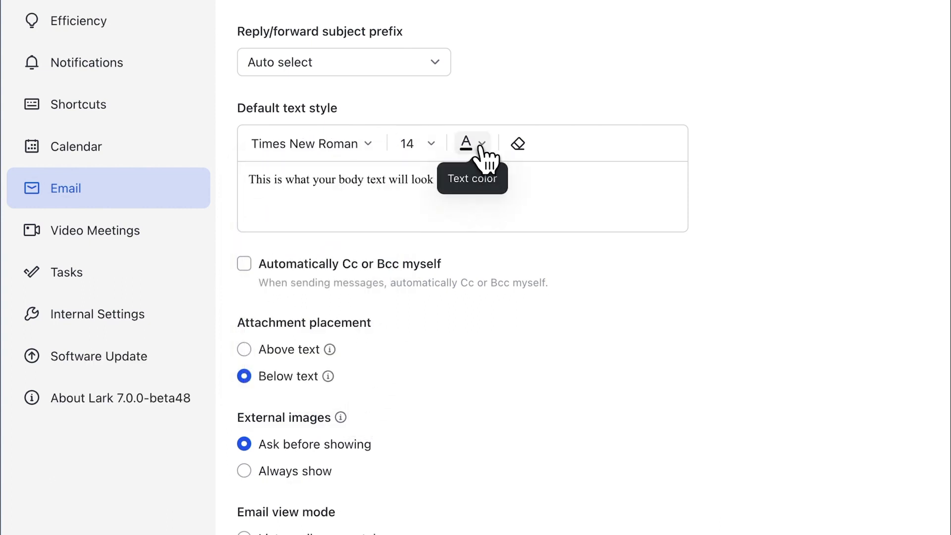
pyautogui.click(481, 149)
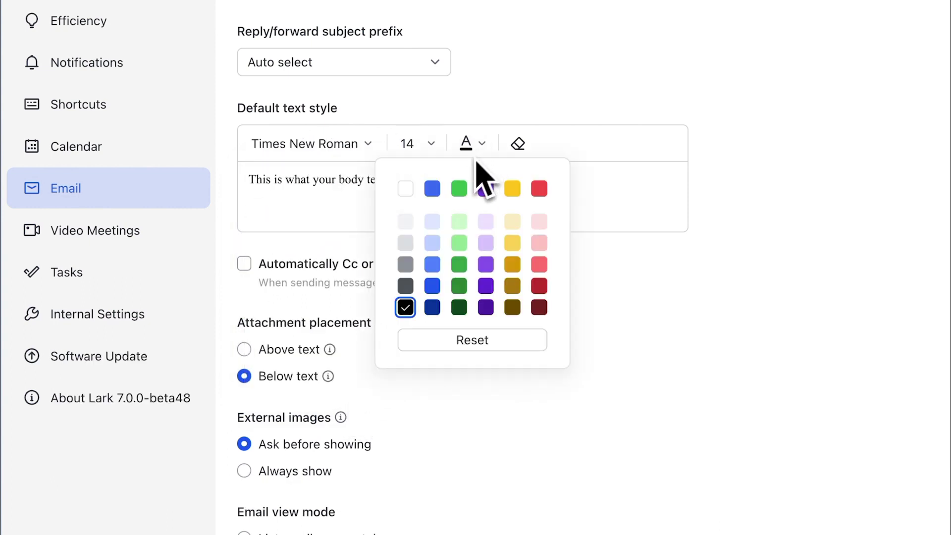
pyautogui.click(673, 346)
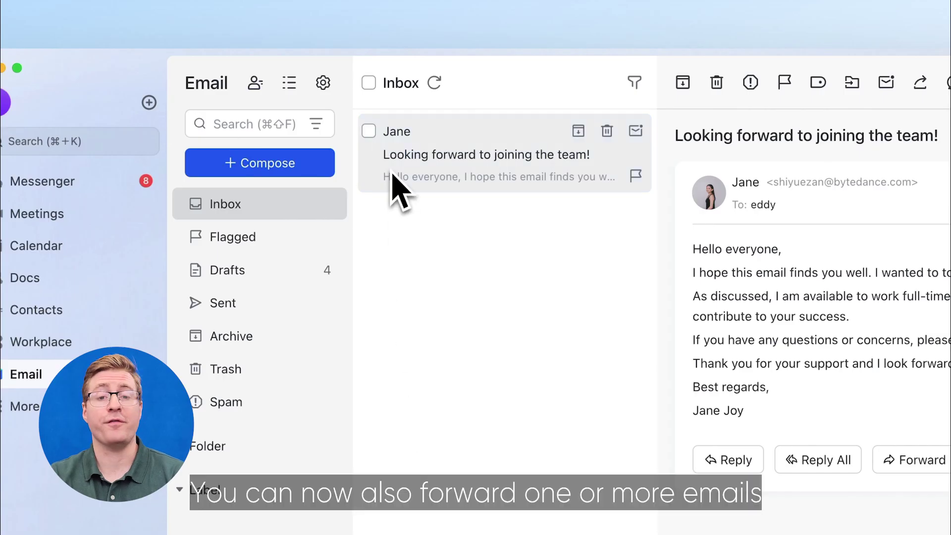
# - Show the actions menu for Jane's 'Looking forward to joining the team!' email, including Forward as Attachment
pyautogui.rightClick(393, 174)
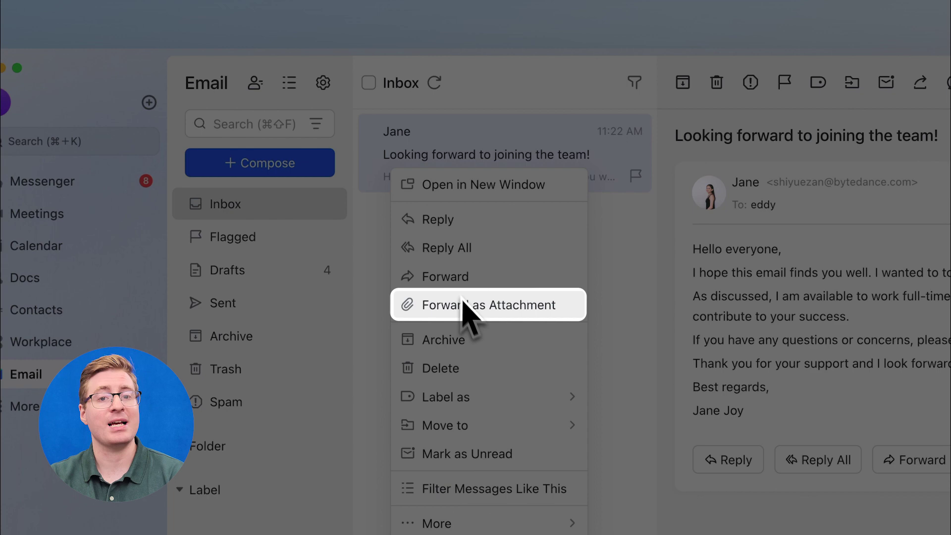